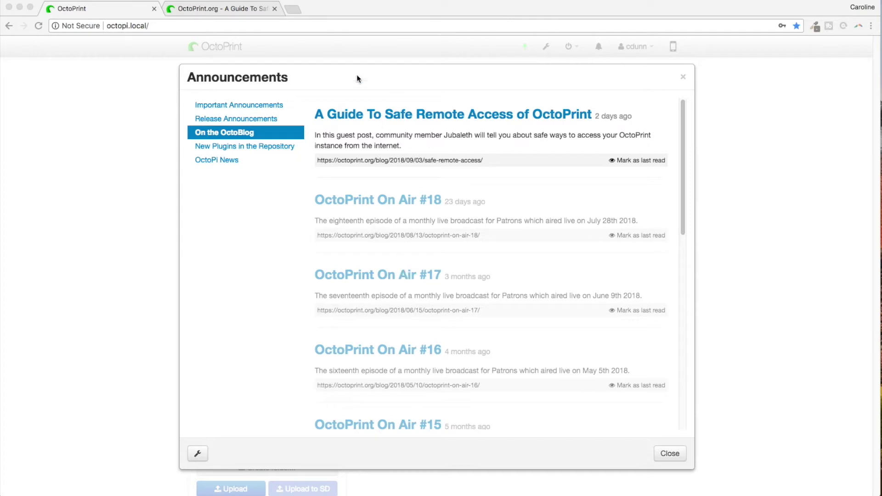
Read the blog guide on safe remote access of OctoPrint, examining its public internet warning and plugin options.
click(221, 12)
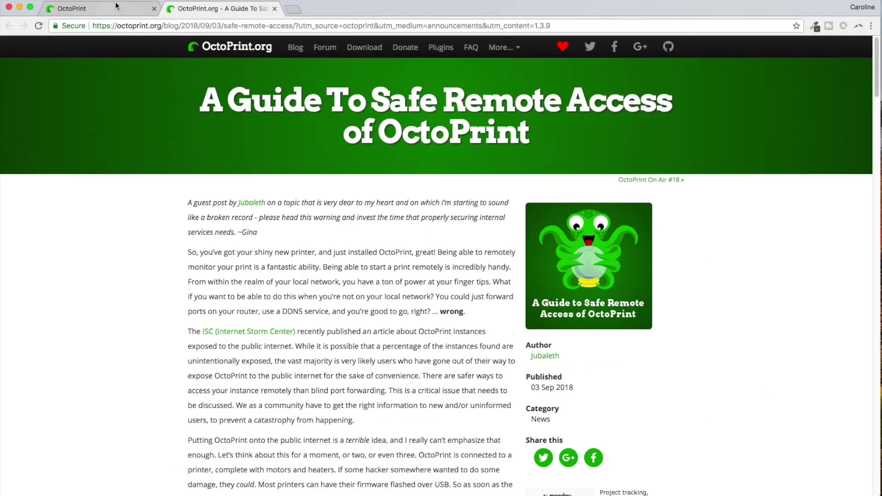
click(117, 6)
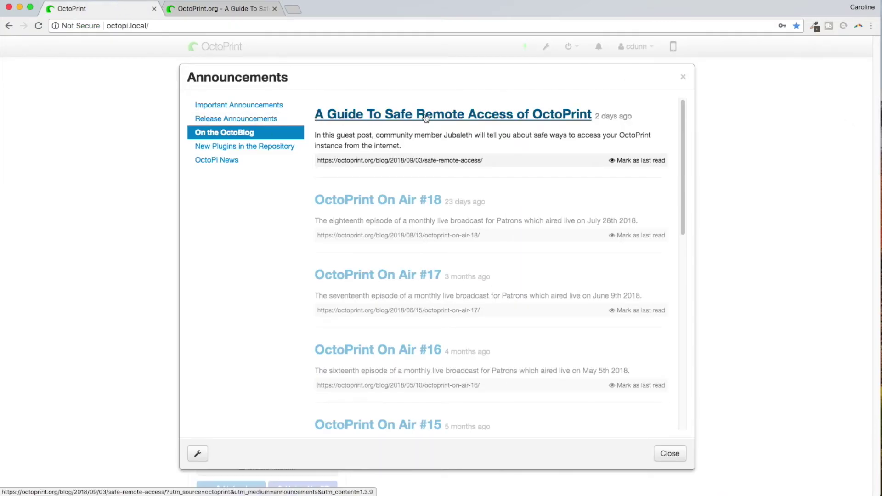
click(243, 10)
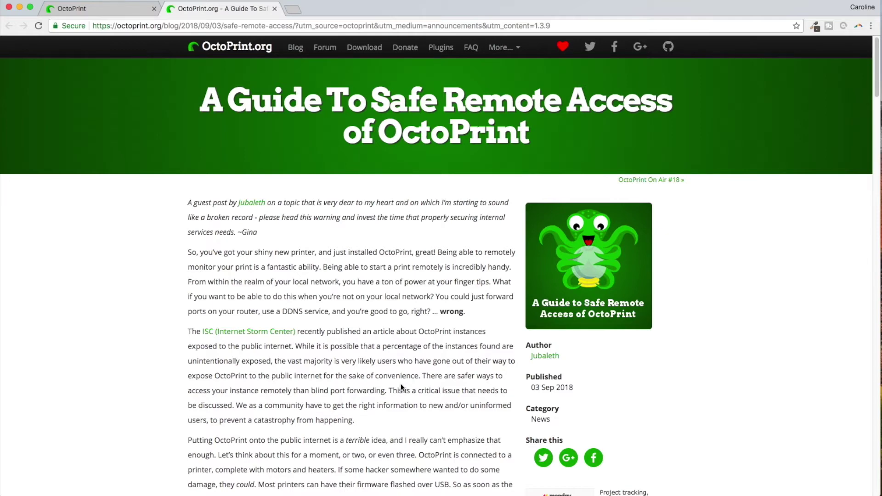
scroll(401, 385, down, 6)
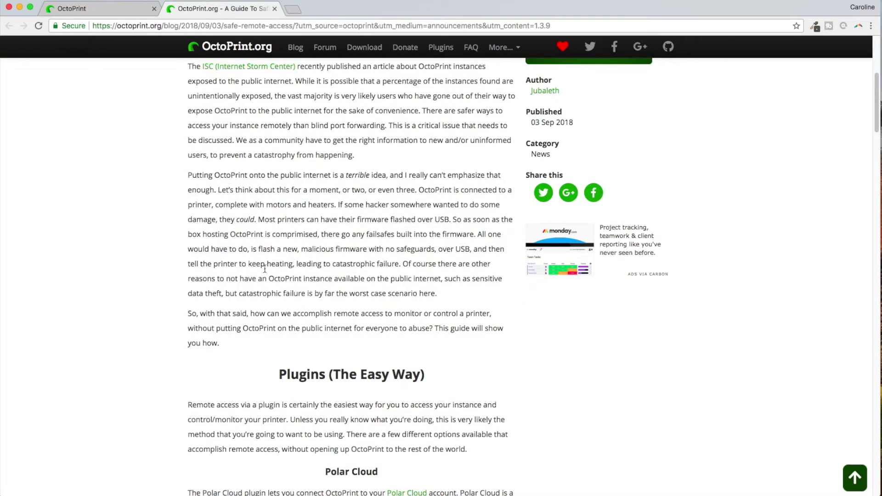
drag(189, 175, 351, 175)
click(347, 185)
scroll(359, 301, down, 6)
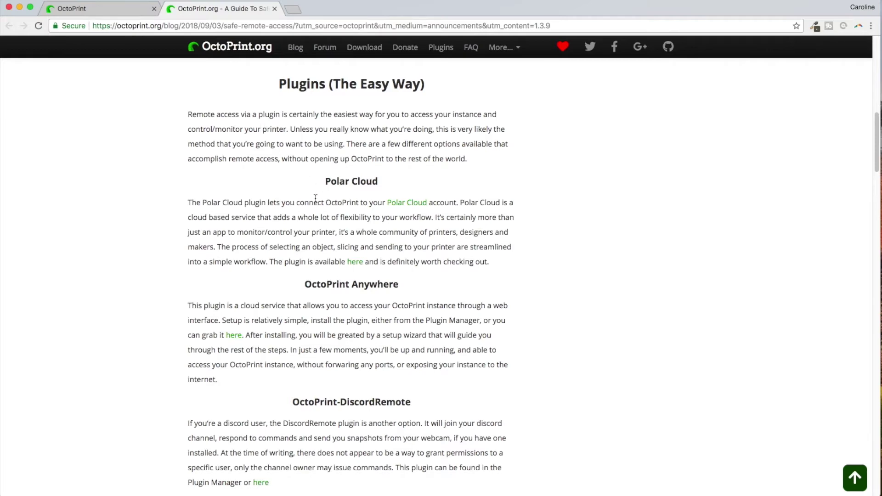
scroll(349, 197, down, 2)
scroll(361, 198, down, 3)
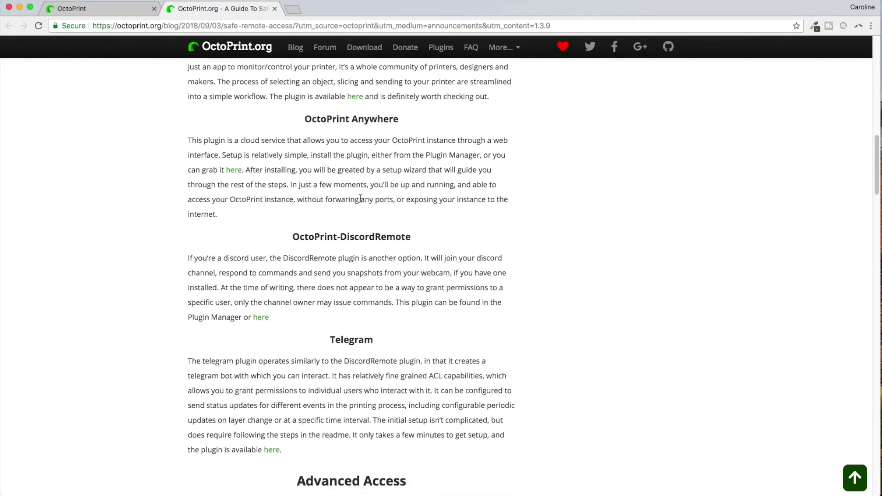
scroll(360, 199, down, 2)
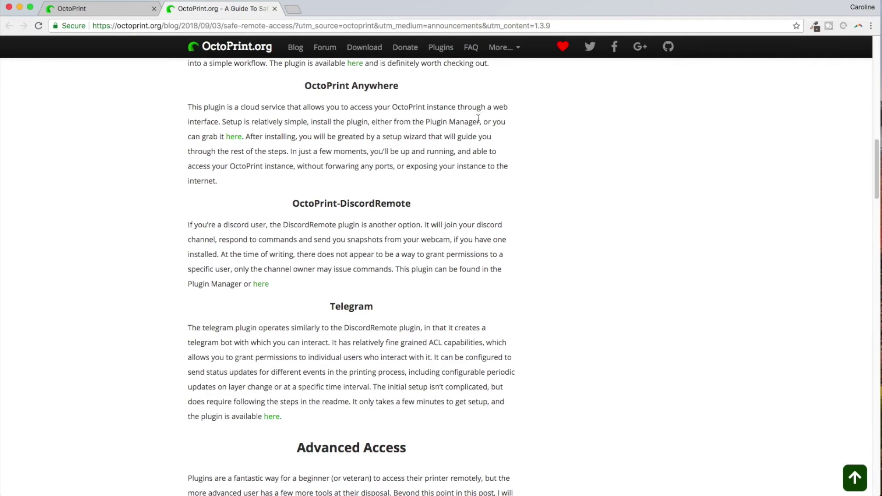
Open the OctoPrint Anywhere plugin page from the guide and review its highlights, screenshots and installation instructions.
click(235, 138)
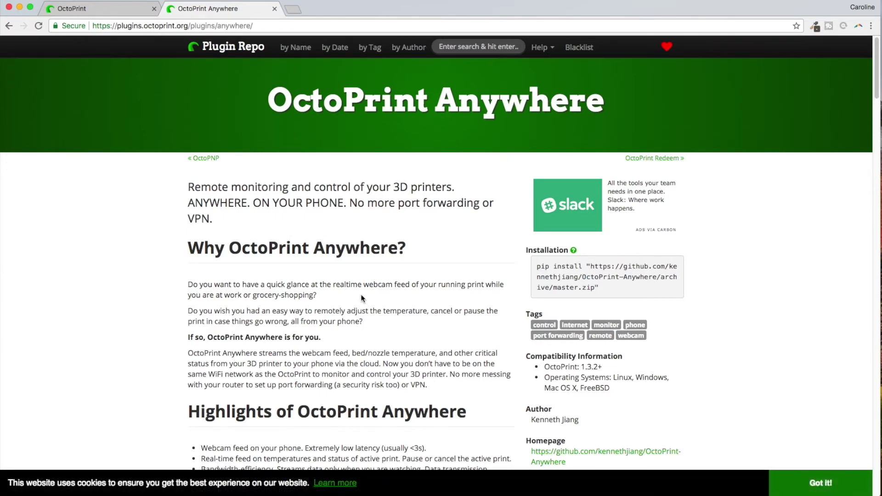
scroll(385, 296, down, 7)
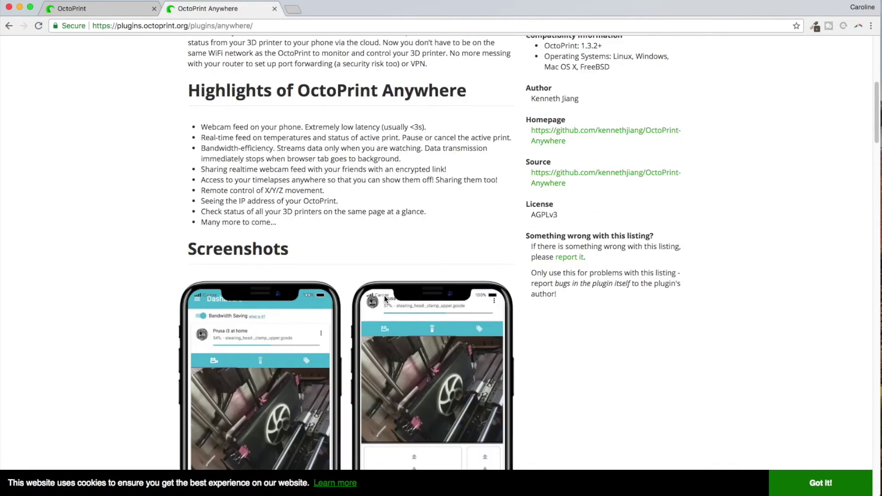
scroll(385, 298, down, 20)
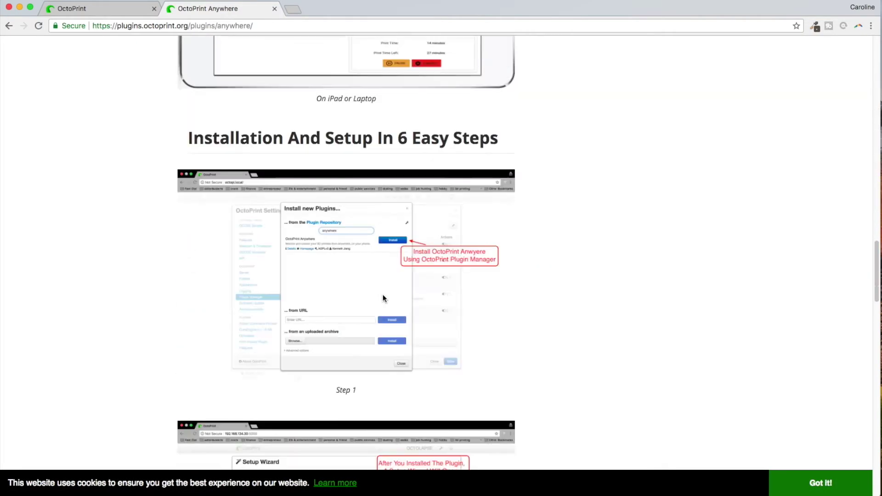
Return to OctoPrint, dismiss the announcements and open the Plugin Manager's dialog for installing new plugins.
click(107, 8)
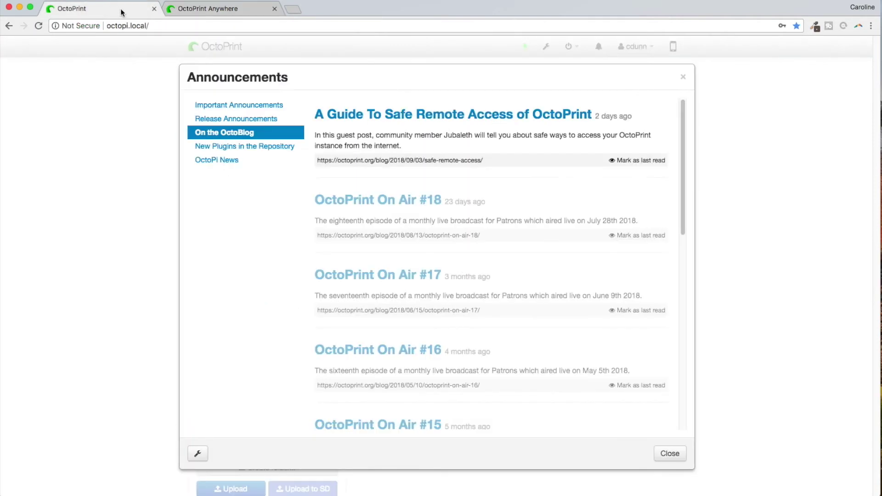
click(681, 79)
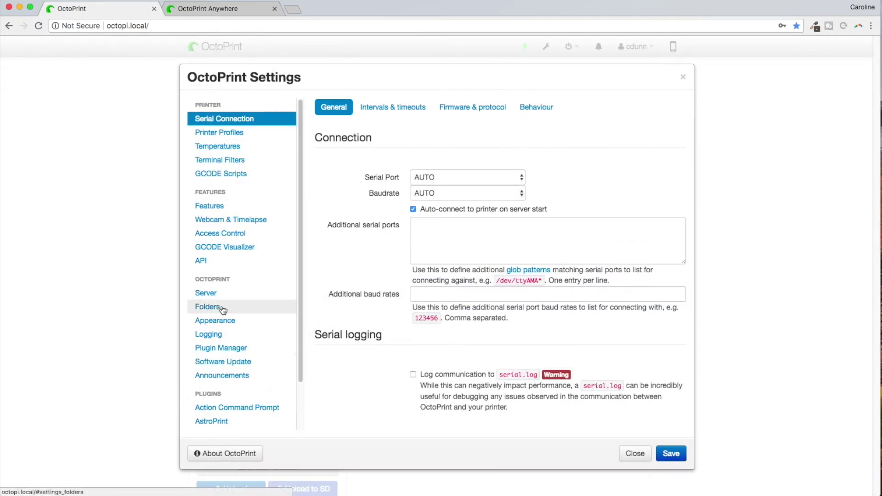
click(222, 349)
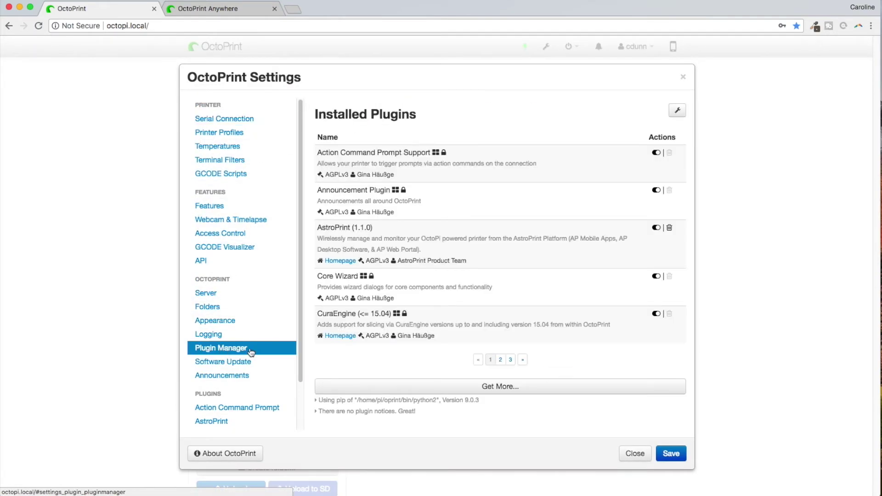
click(503, 390)
Find "octoprint anywhere" in the plugin repository, install the OctoPrint Anywhere plugin and close the installation log.
click(401, 142)
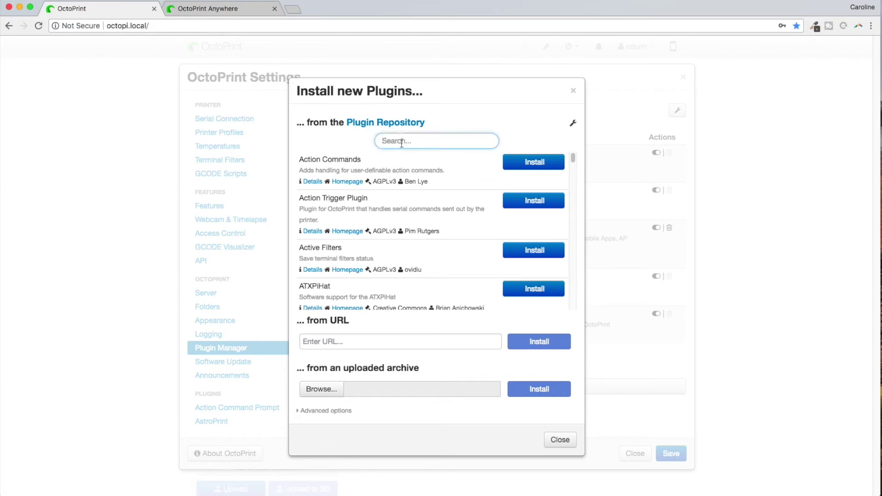
text(octopri)
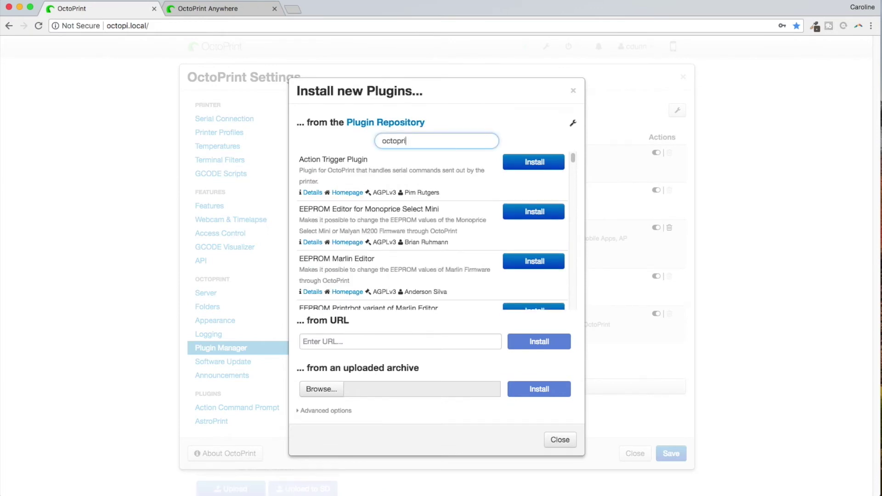
text(nt anywhere)
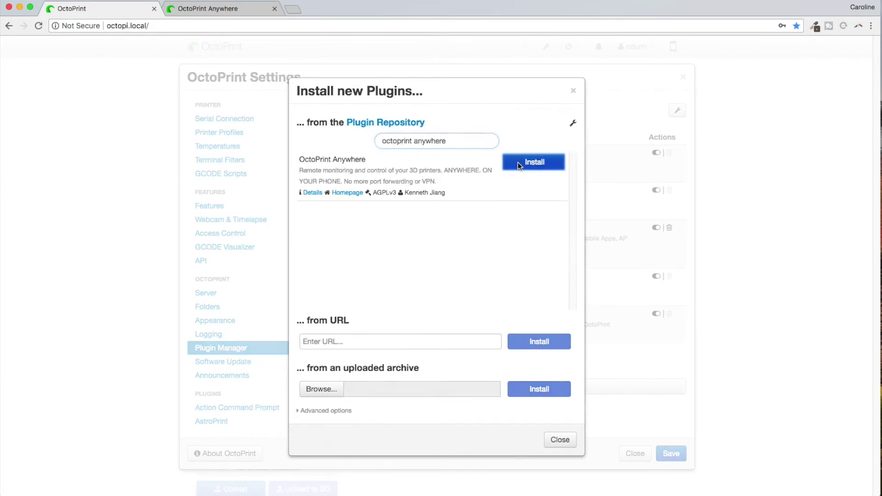
click(518, 161)
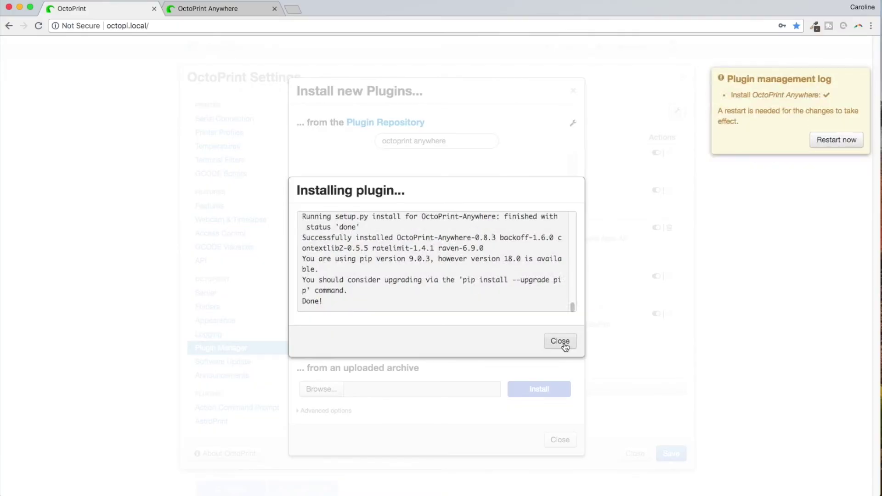
click(563, 343)
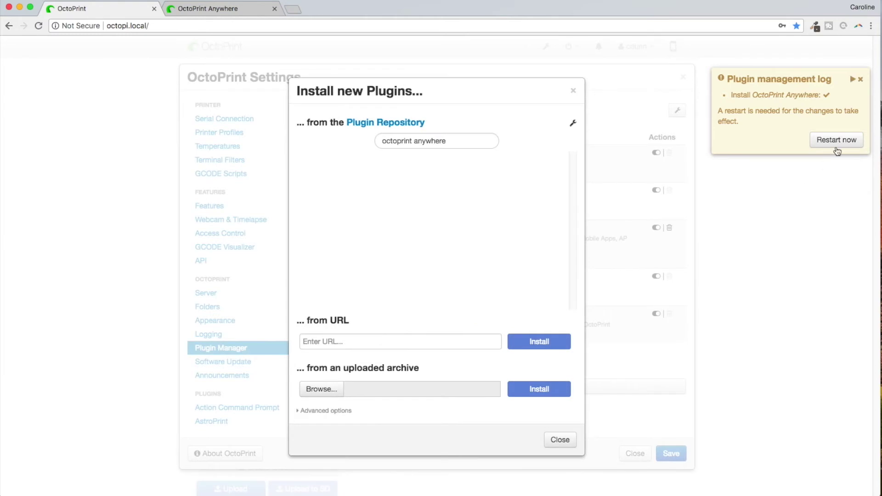
Restart the OctoPrint server, close the plugin installation dialog and reload the web interface.
click(837, 140)
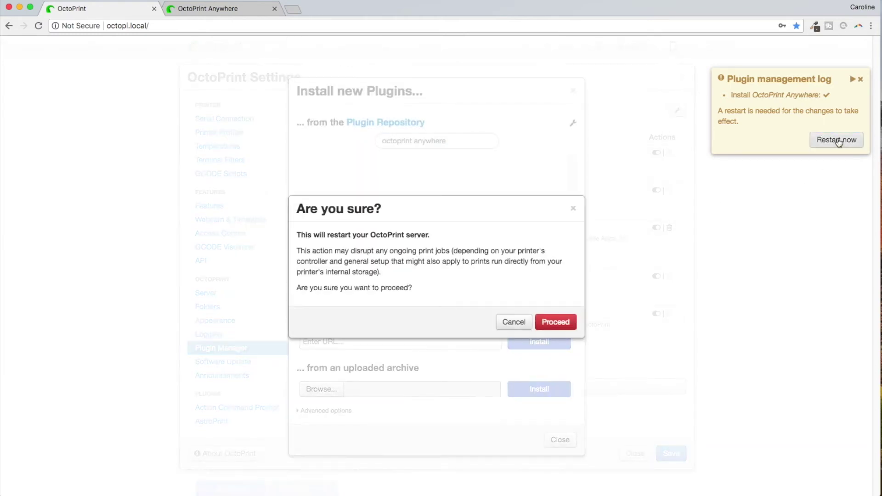
click(572, 322)
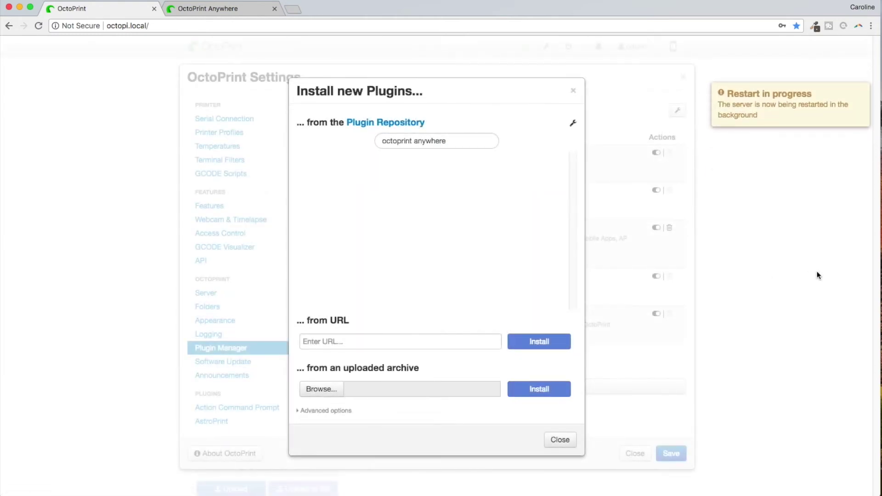
click(560, 440)
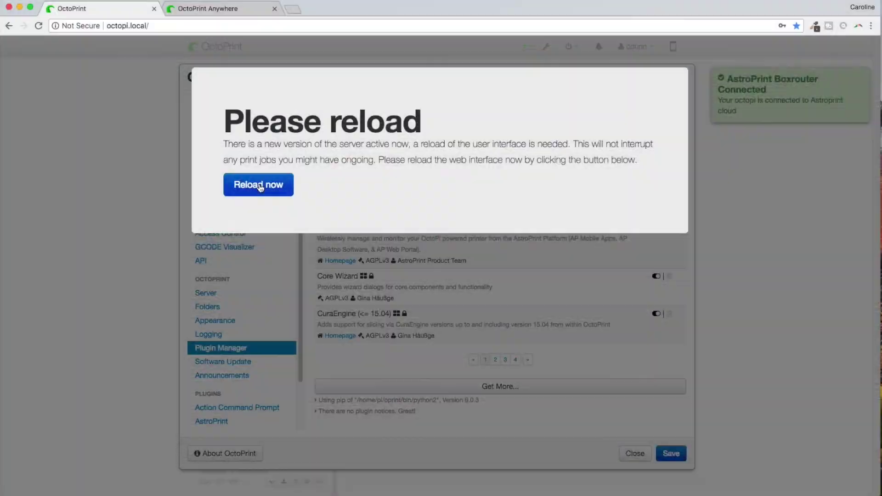
click(260, 185)
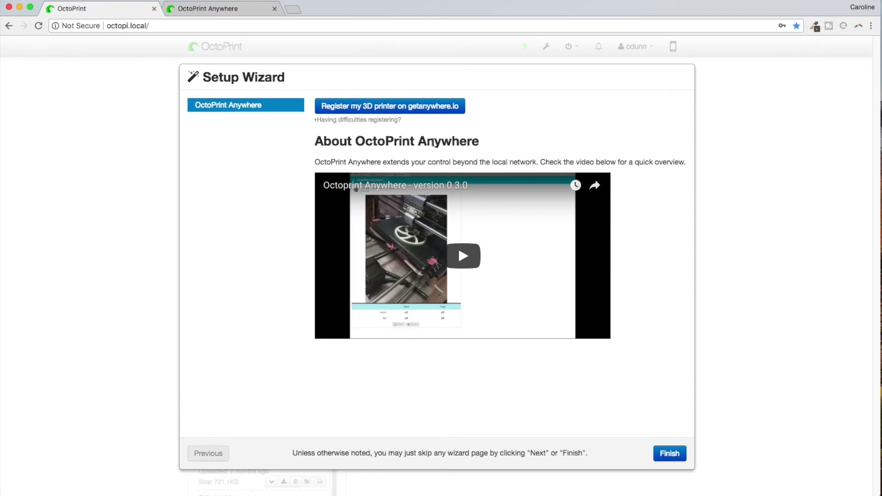
Register the 3D printer on getanywhere.io from the Setup Wizard, accepting the Terms of Use and Privacy Policy.
click(443, 114)
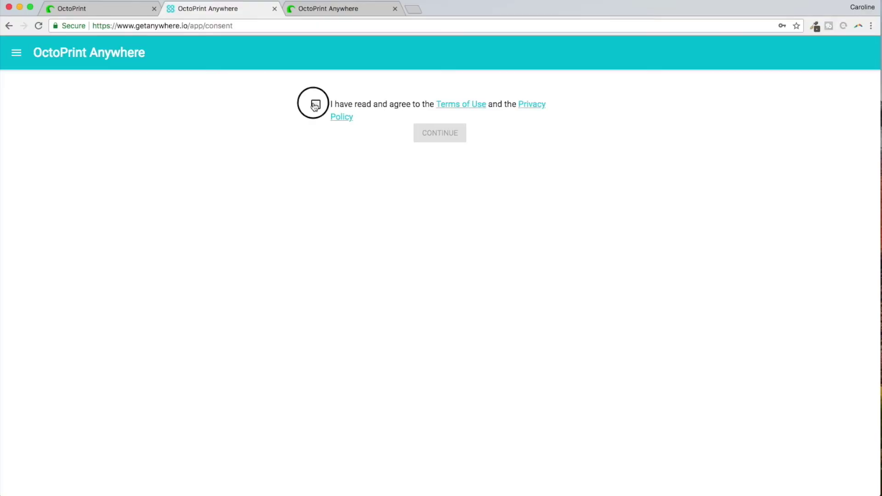
click(316, 104)
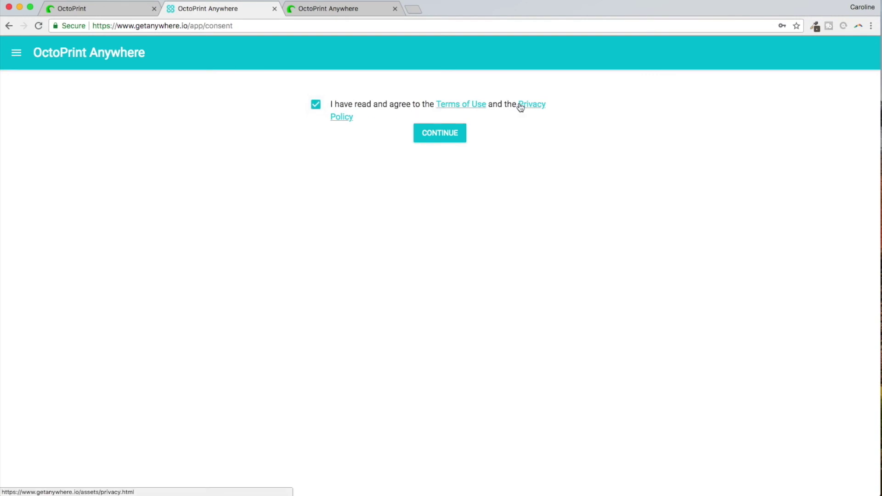
click(448, 138)
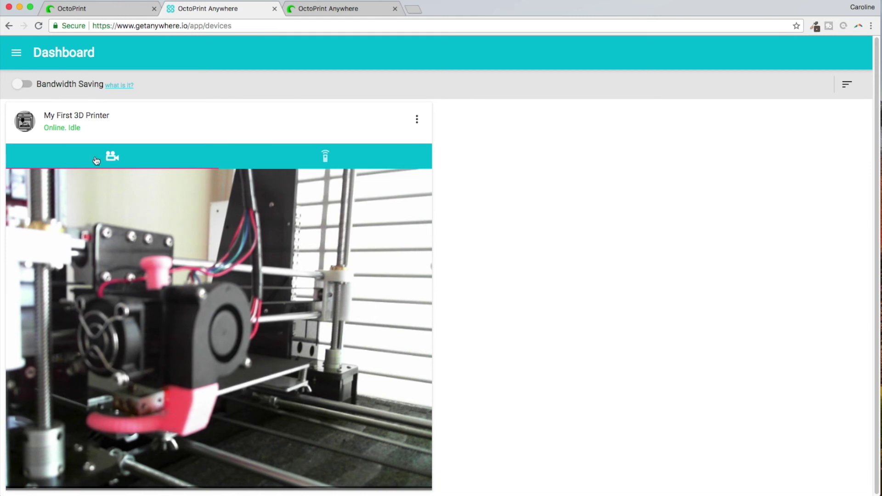
Check the OctoPrint Anywhere account's current subscription and open the service's pricing page.
click(16, 53)
click(91, 145)
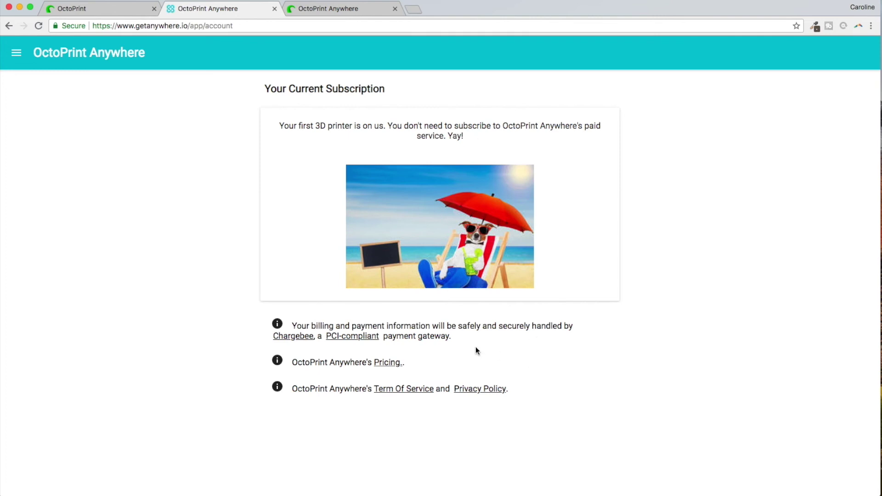
click(387, 363)
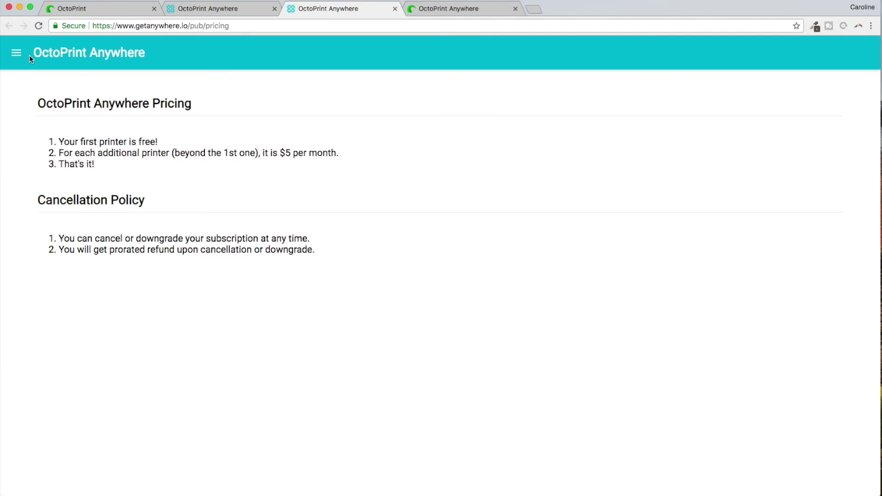
Go back to the OctoPrint Anywhere plugin page and review its six-step installation and setup guide.
key(ctrl+Tab)
scroll(519, 327, down, 10)
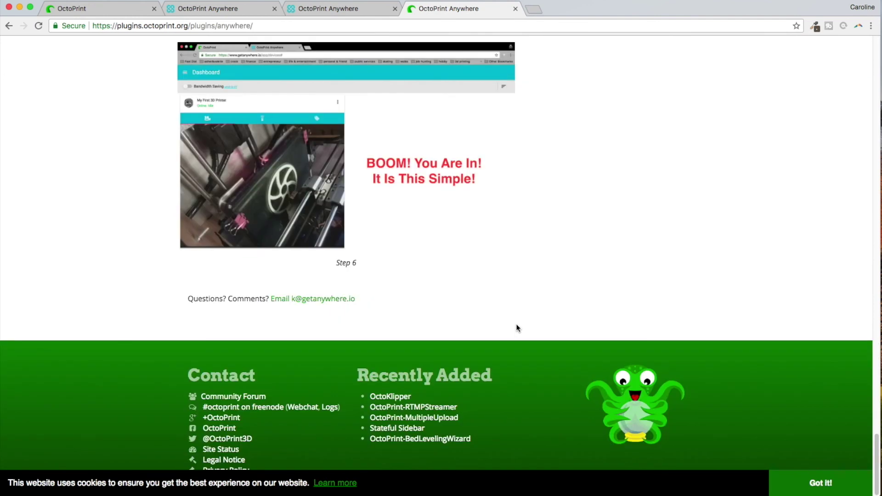
scroll(517, 329, up, 15)
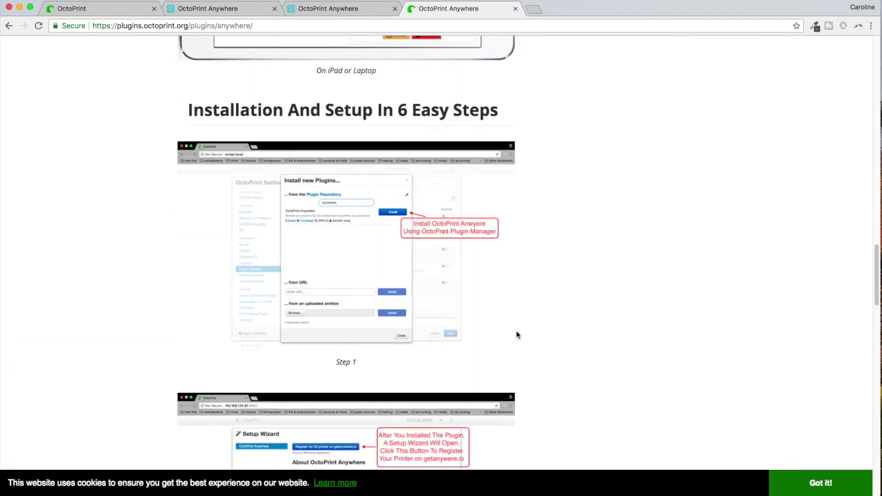